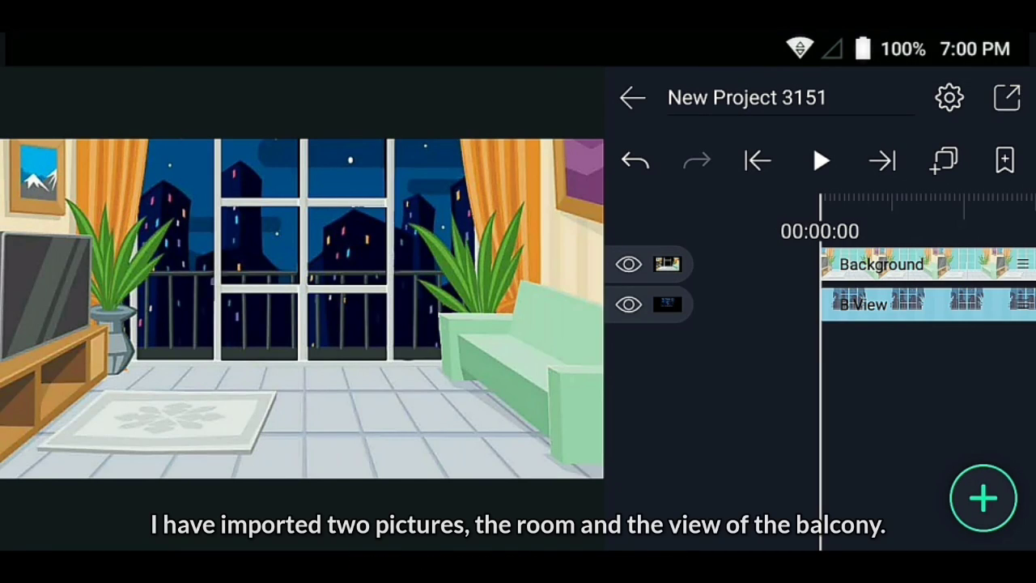
Toggle the room and balcony layers' visibility to check each view on its own
click(628, 264)
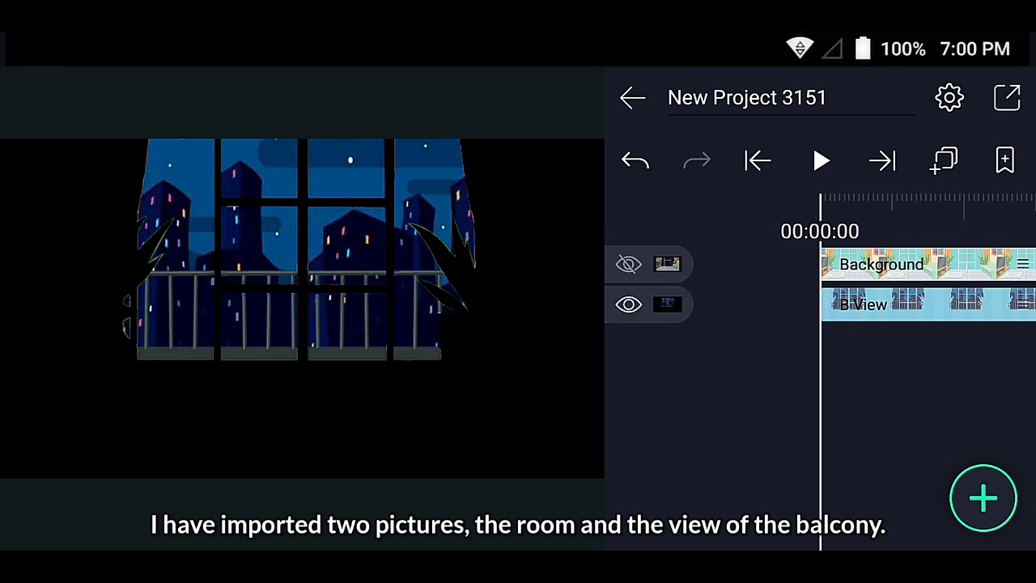
click(629, 264)
click(628, 305)
click(630, 303)
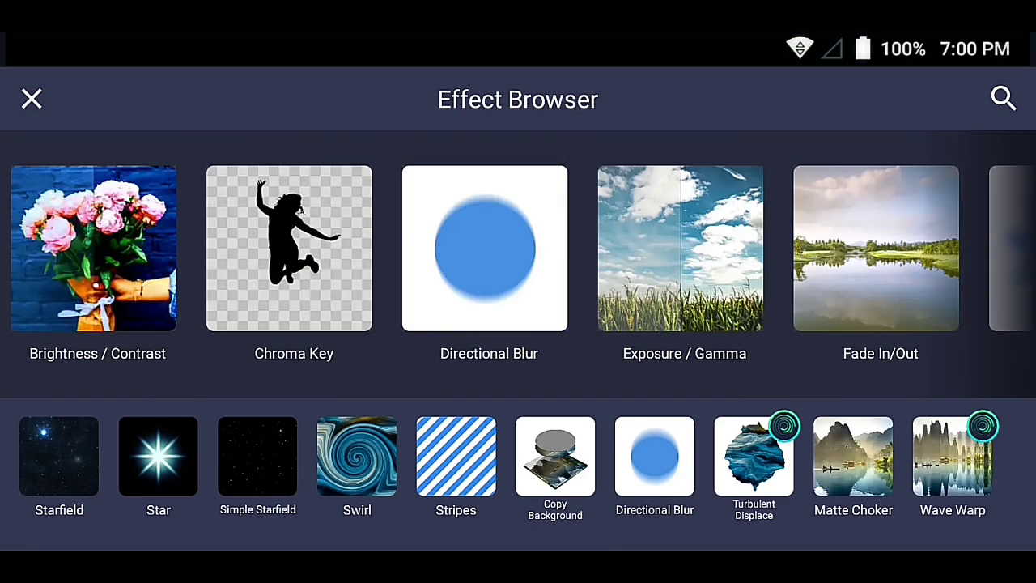
Scroll to the Color & Light category and open the Brightness / Contrast effect
drag(855, 416, 925, 88)
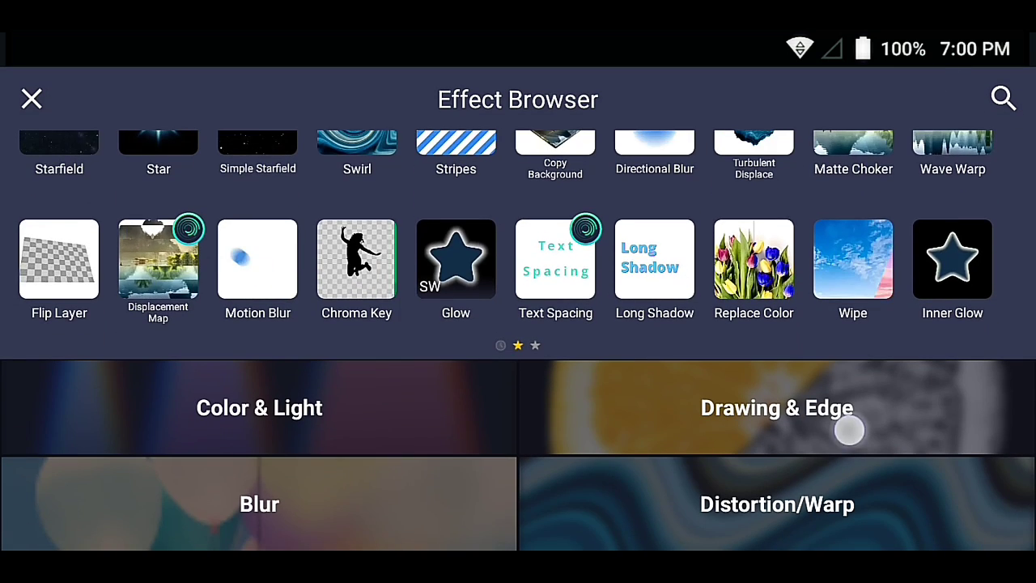
drag(850, 430, 917, 189)
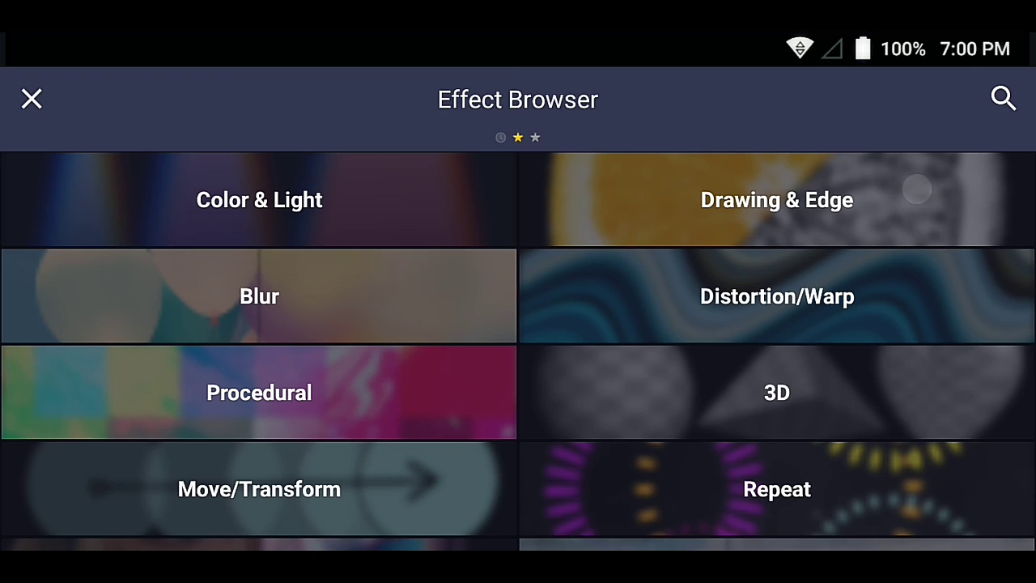
click(259, 200)
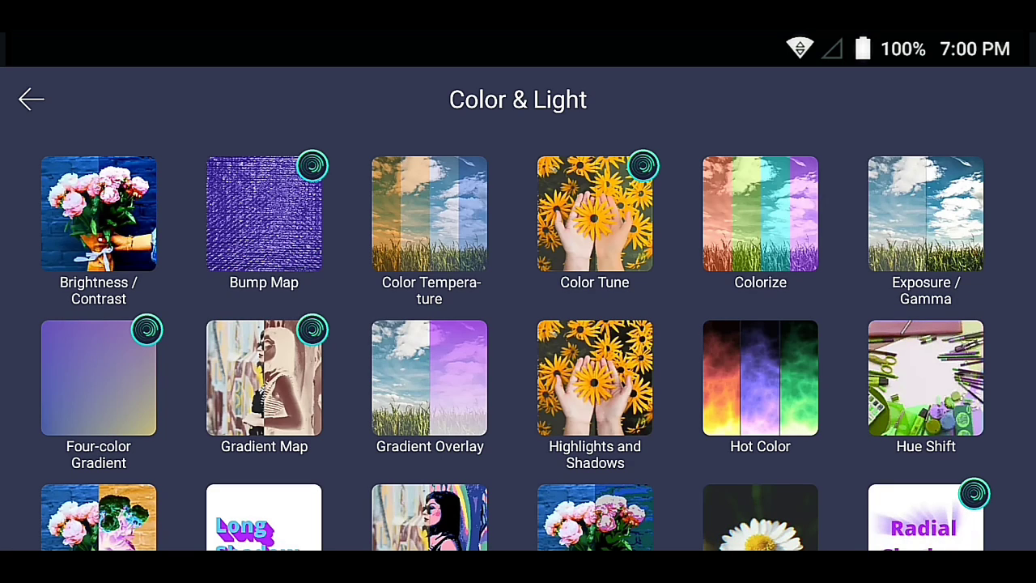
click(98, 213)
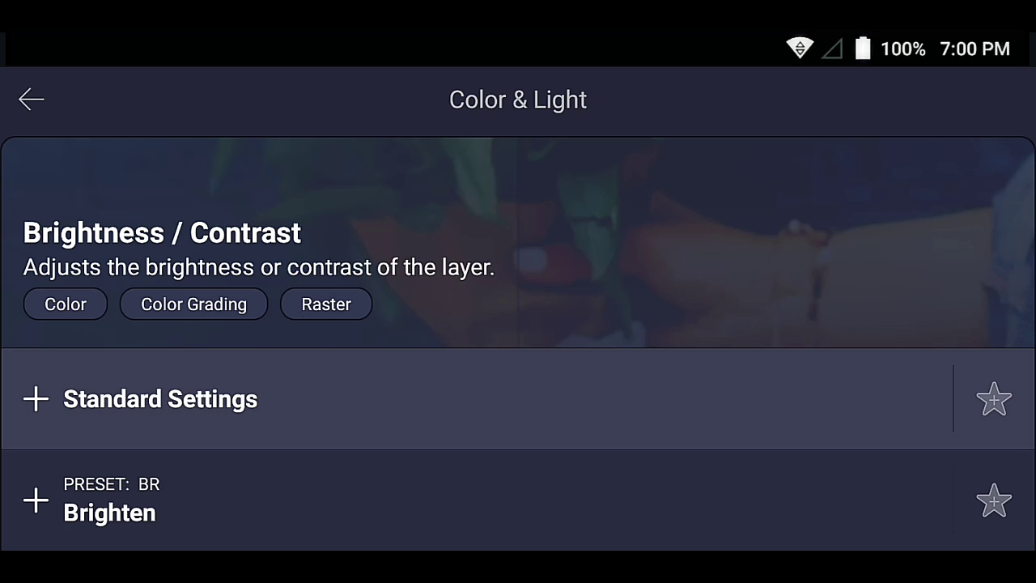
Add Brightness / Contrast with standard settings to the room layer, with the timeline at about 00:01:00
click(160, 398)
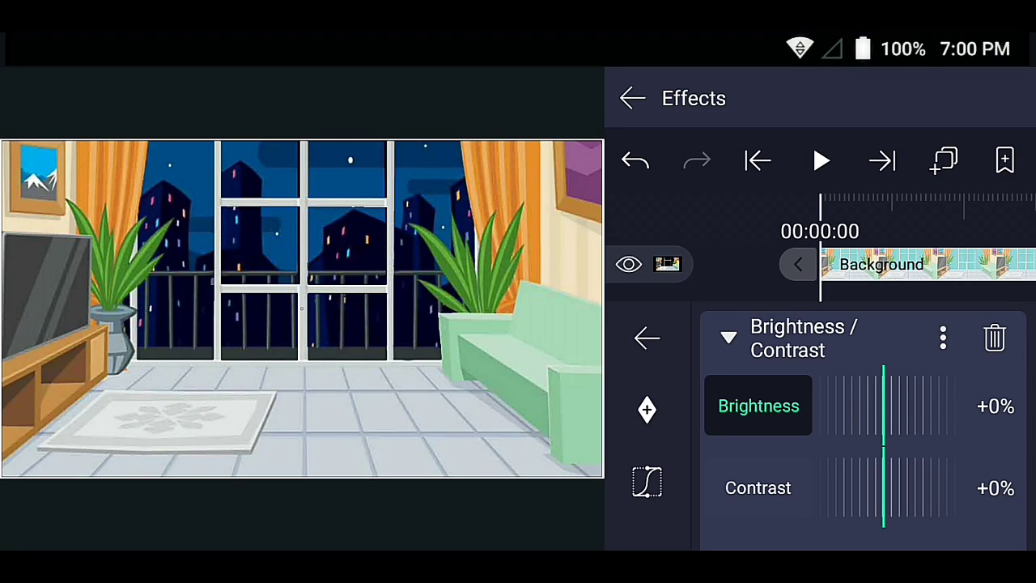
drag(945, 285, 845, 308)
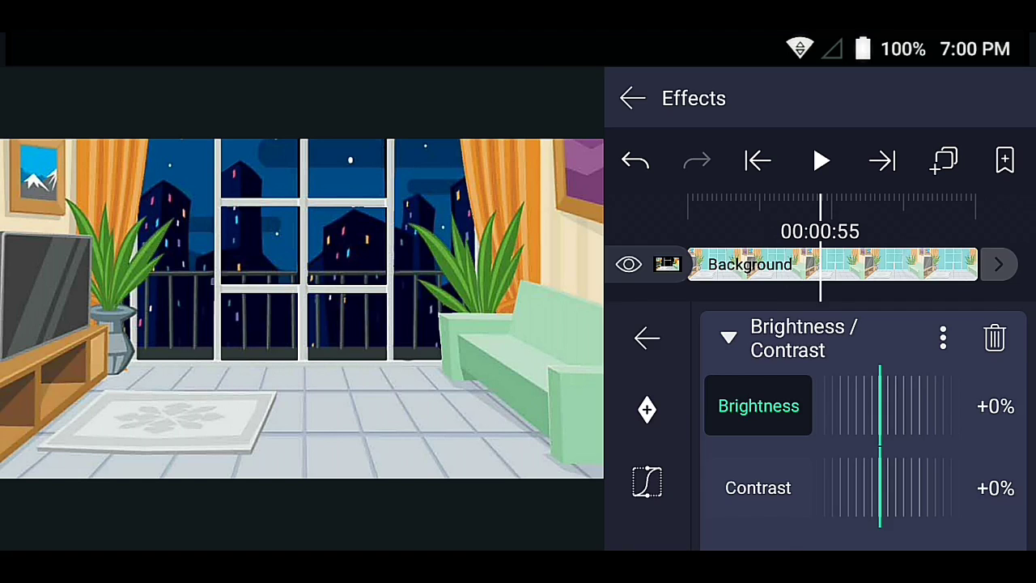
click(862, 392)
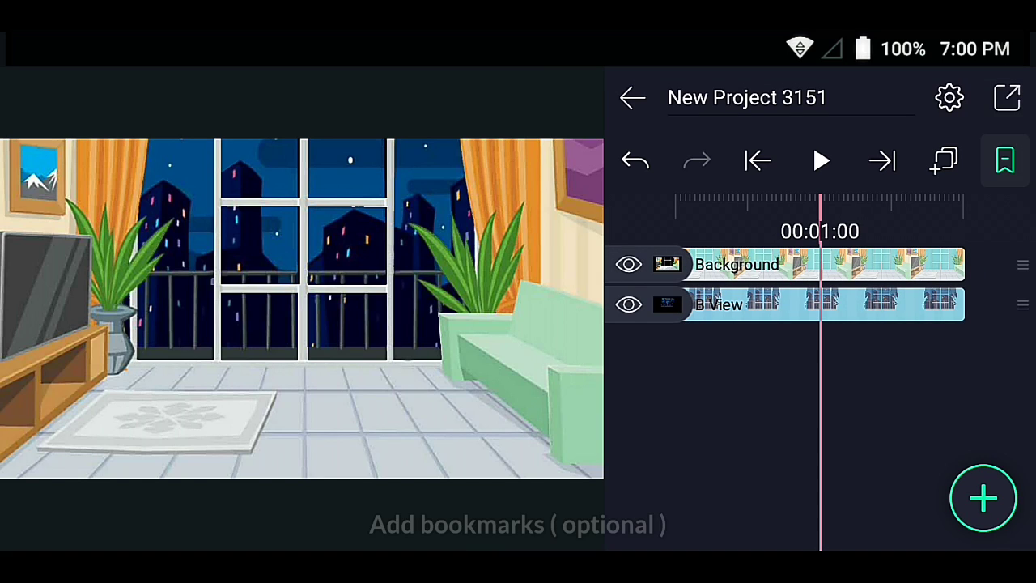
Move the playhead to about 00:00:57 with the Background layer's options showing
drag(845, 383, 860, 392)
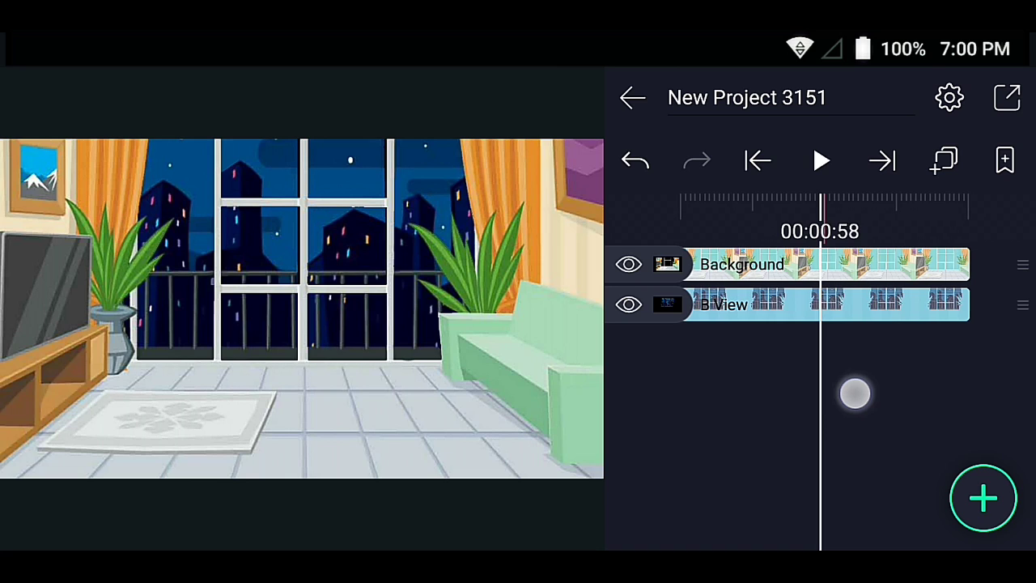
drag(860, 393, 857, 394)
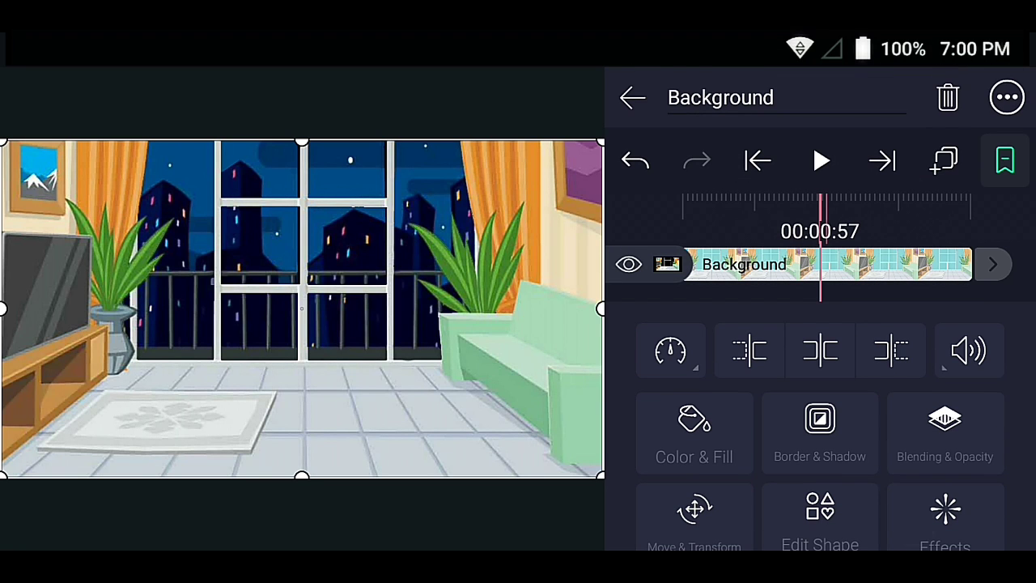
Keyframe the room's Brightness at 00:00:57, then lower it at 00:01:00
click(945, 519)
click(895, 335)
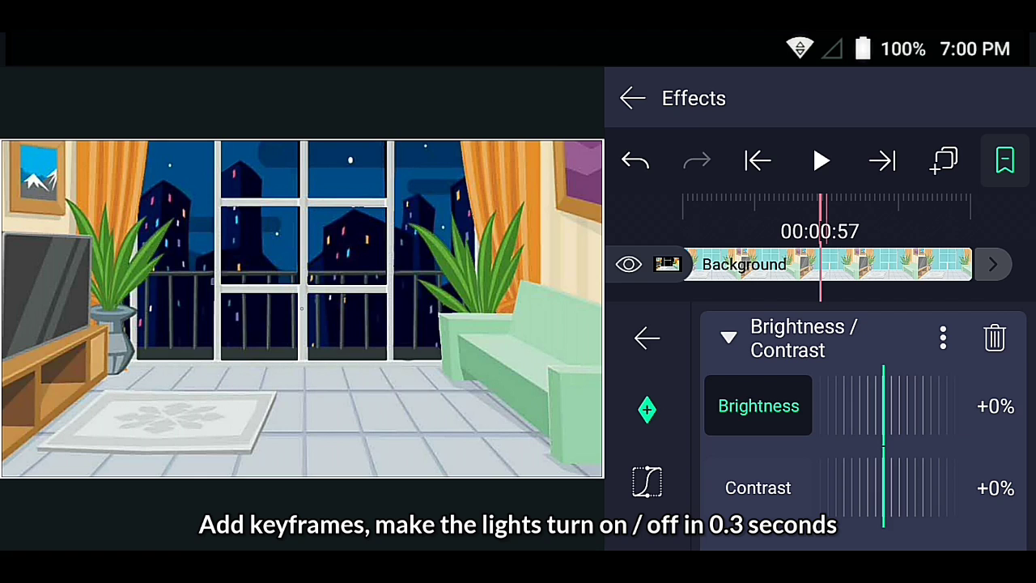
click(647, 409)
click(890, 162)
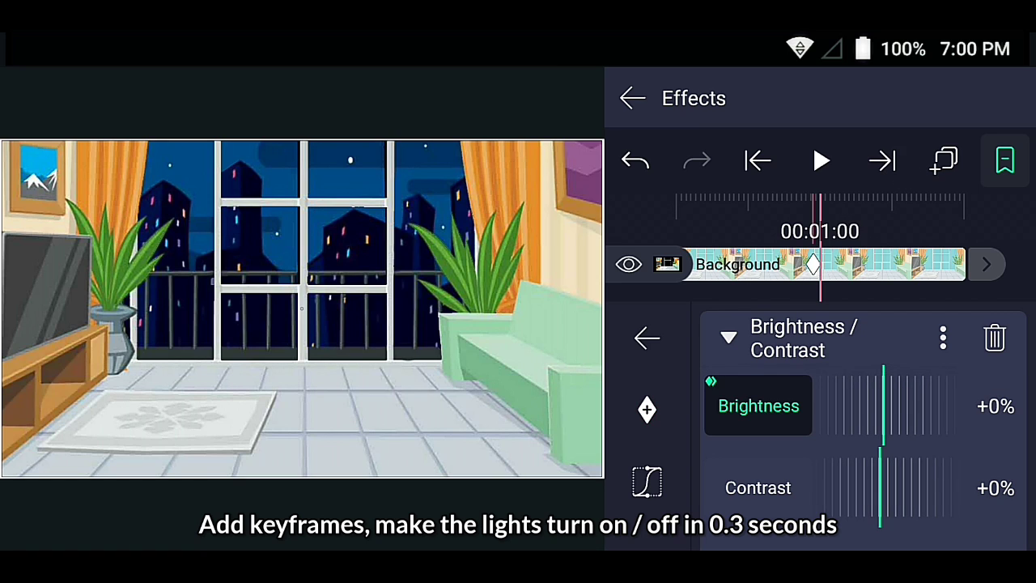
mouse_move(958, 413)
mouse_down()
mouse_move(860, 409)
mouse_move(807, 420)
mouse_move(828, 432)
mouse_up()
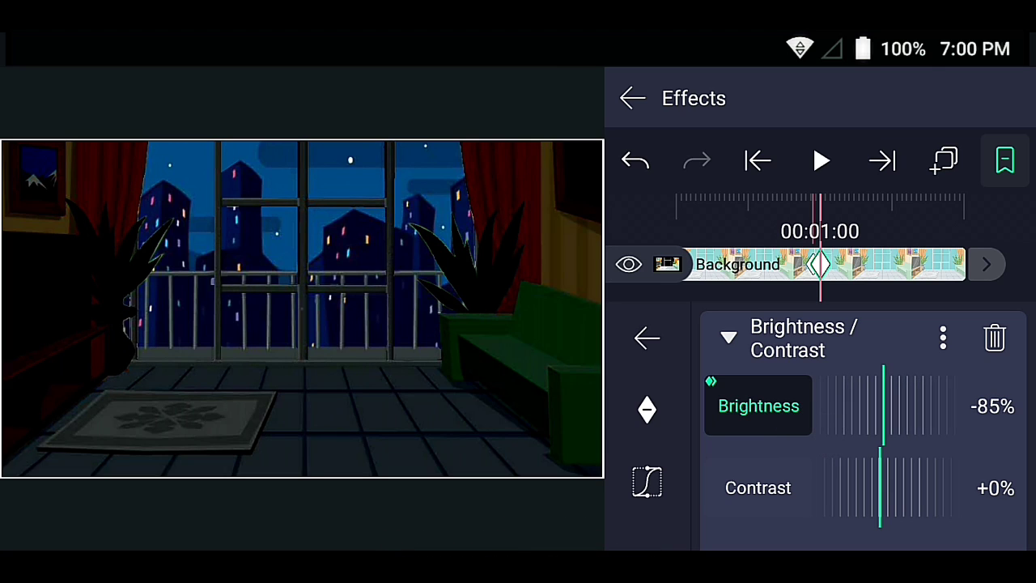
Preview the darkening and fine-tune the 00:01:00 brightness to about -81%
drag(945, 279, 908, 301)
drag(782, 176, 821, 178)
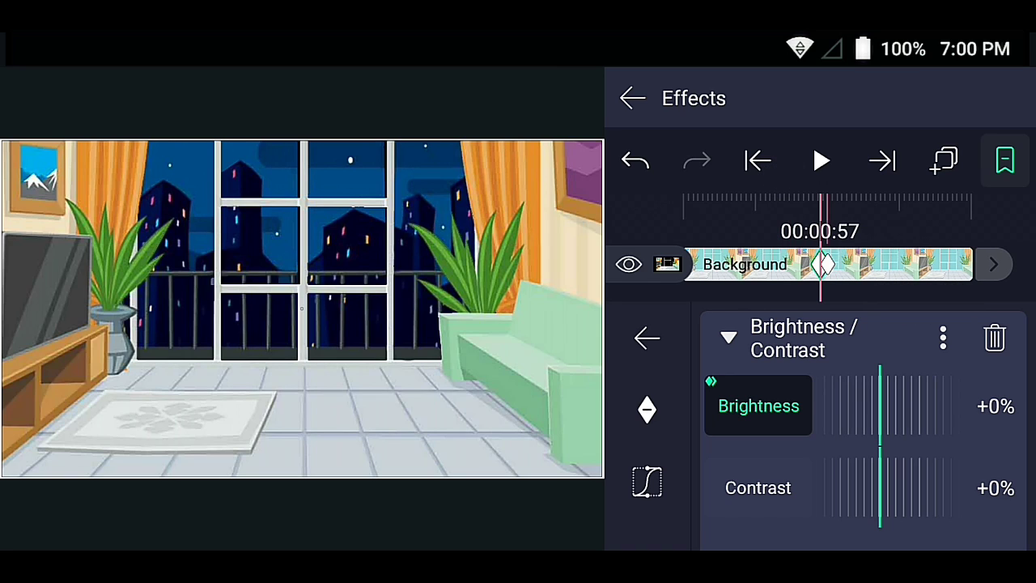
drag(895, 166, 888, 166)
mouse_move(896, 396)
mouse_down()
mouse_move(871, 396)
mouse_move(888, 395)
mouse_up()
drag(906, 279, 894, 279)
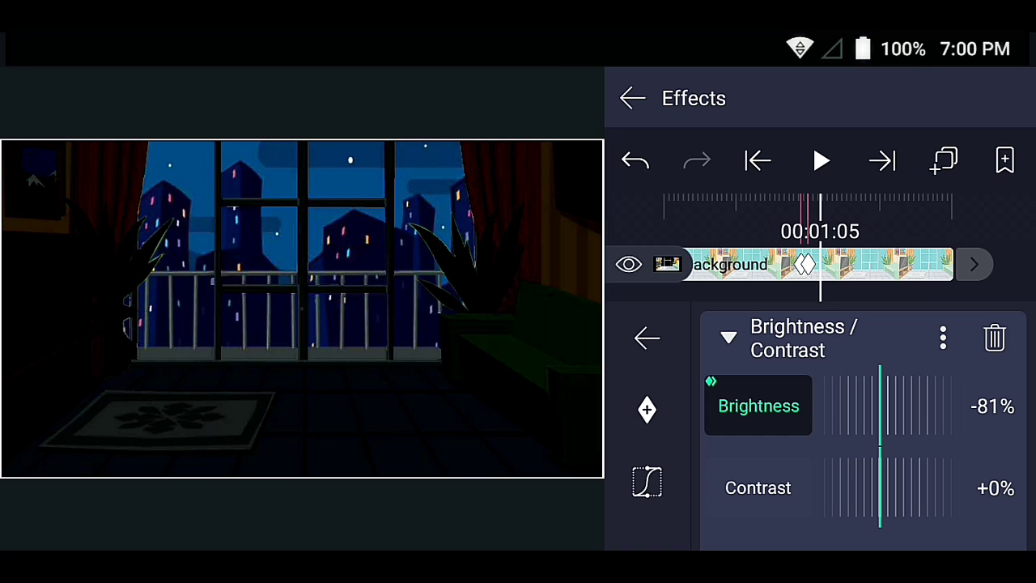
click(805, 264)
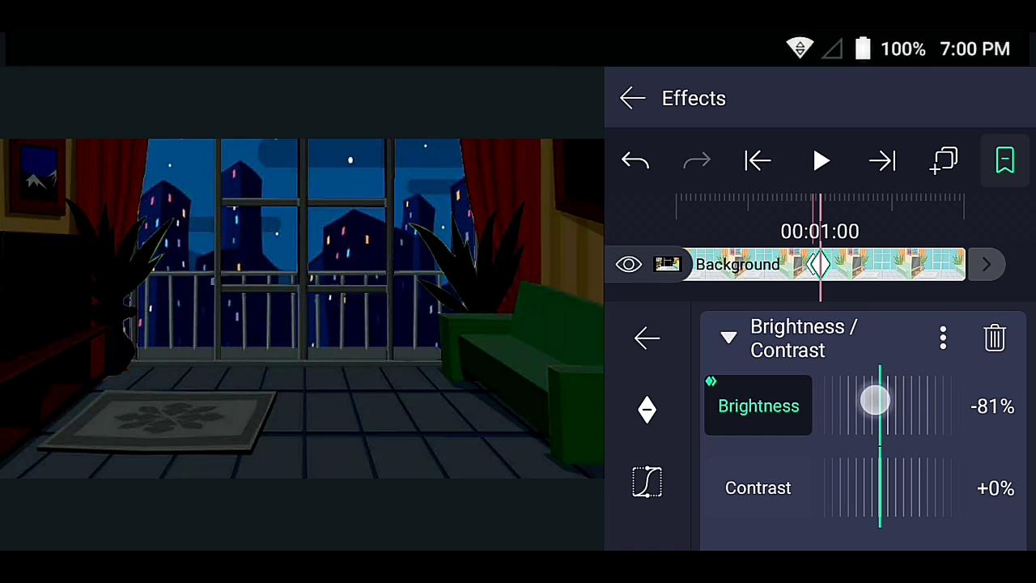
mouse_move(874, 397)
mouse_down()
mouse_move(853, 402)
mouse_move(906, 405)
mouse_up()
drag(913, 290, 893, 290)
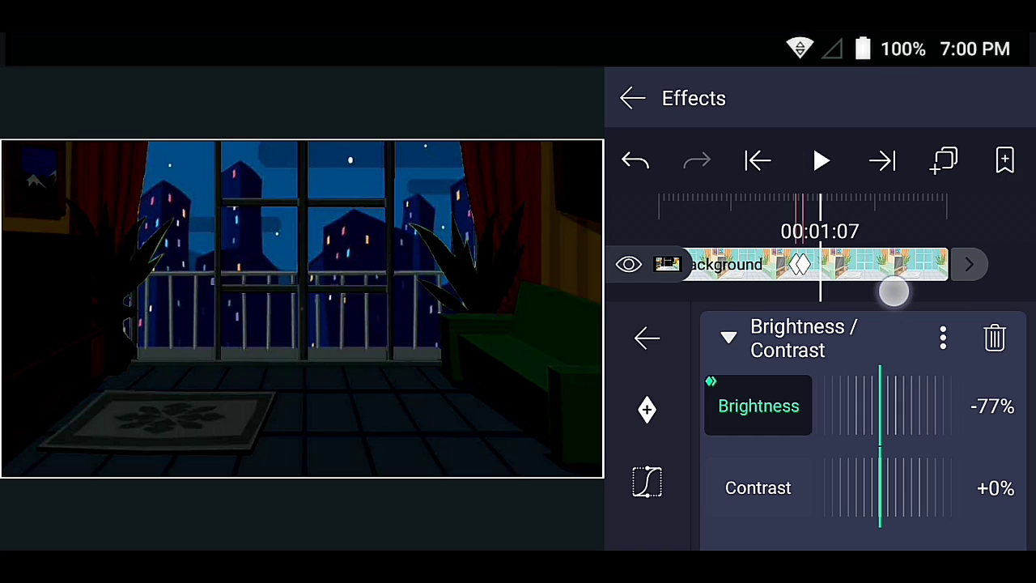
Play the scene from the start and scrub past 00:01:00 to watch the room darken
click(632, 98)
click(757, 160)
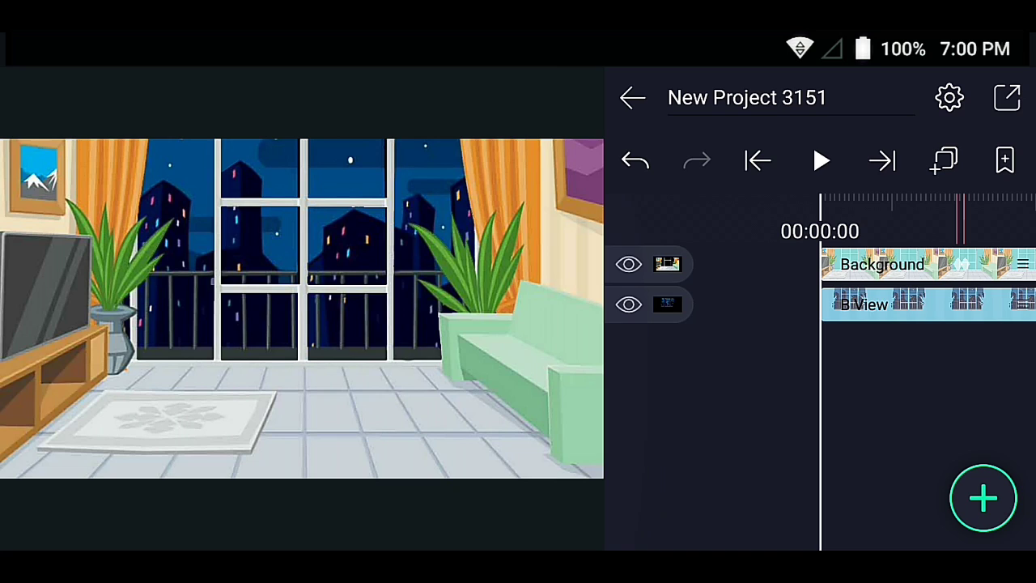
click(820, 160)
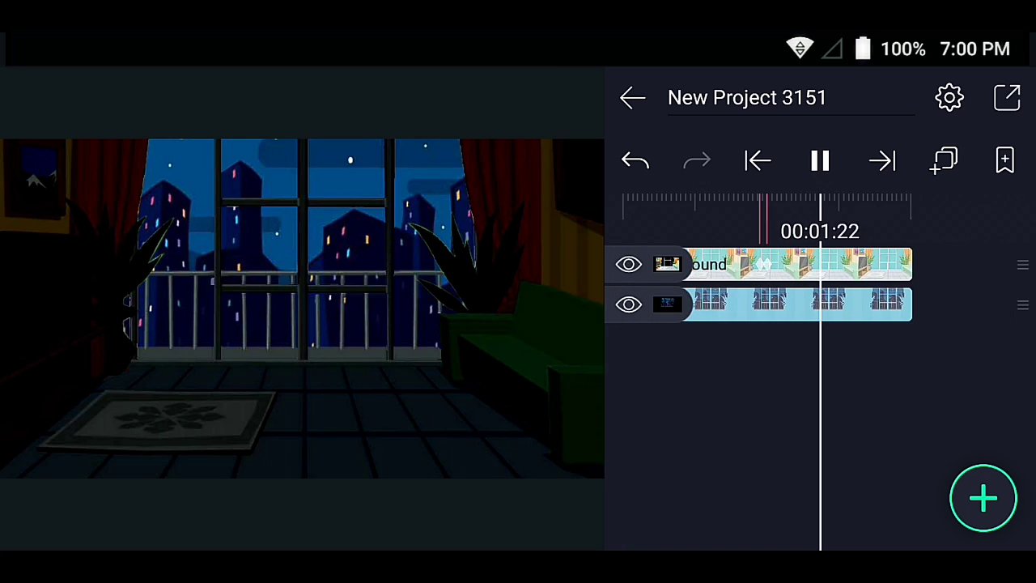
mouse_move(839, 370)
mouse_down()
mouse_move(963, 399)
mouse_move(937, 396)
mouse_move(999, 380)
mouse_up()
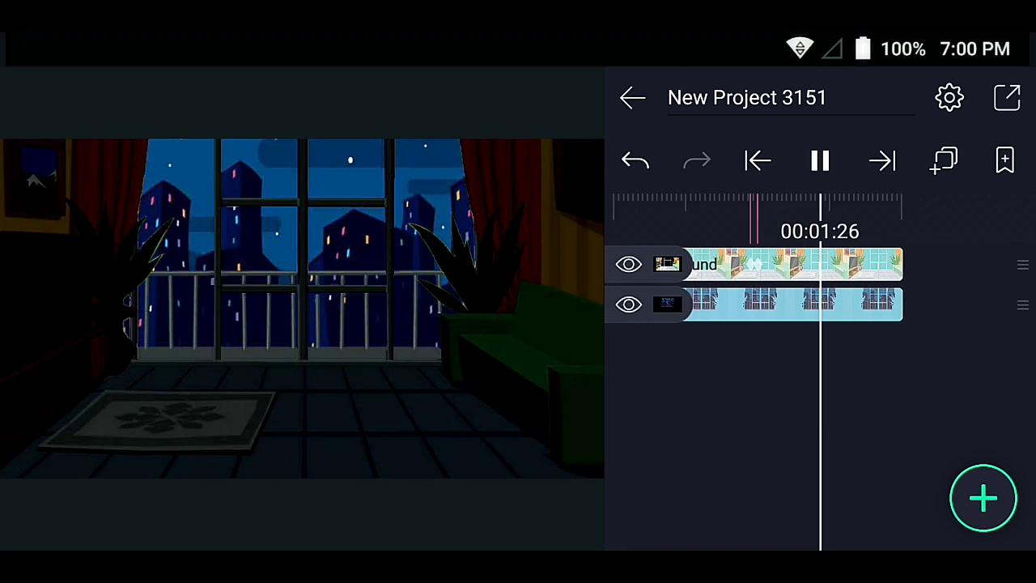
drag(777, 312, 863, 313)
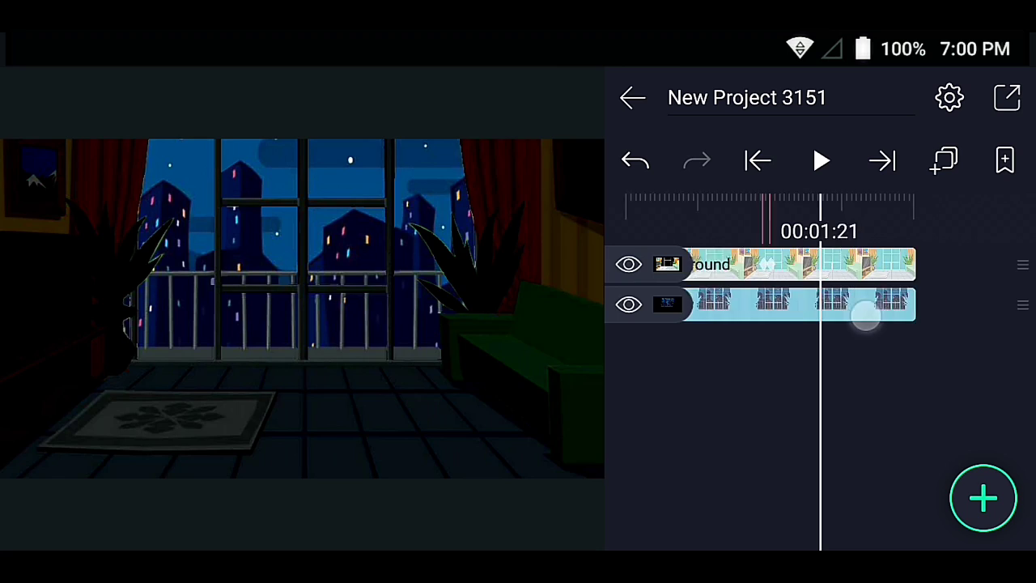
Copy the Background layer's Brightness/Contrast effect
click(879, 264)
click(945, 514)
click(676, 526)
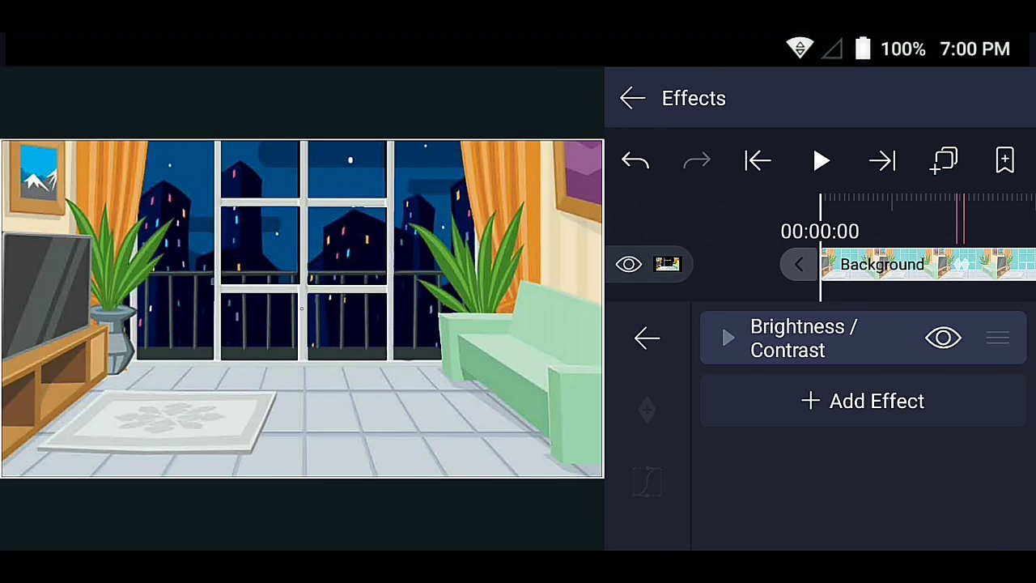
click(659, 432)
click(632, 98)
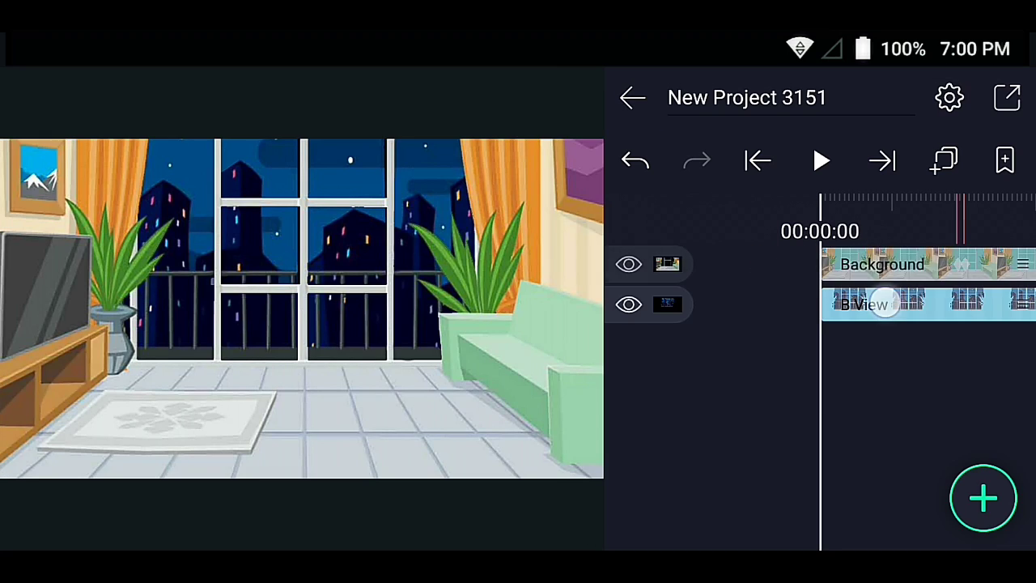
Paste the effect onto B View and keyframe its brightness at 00:01:00 to -3%
click(867, 301)
click(944, 518)
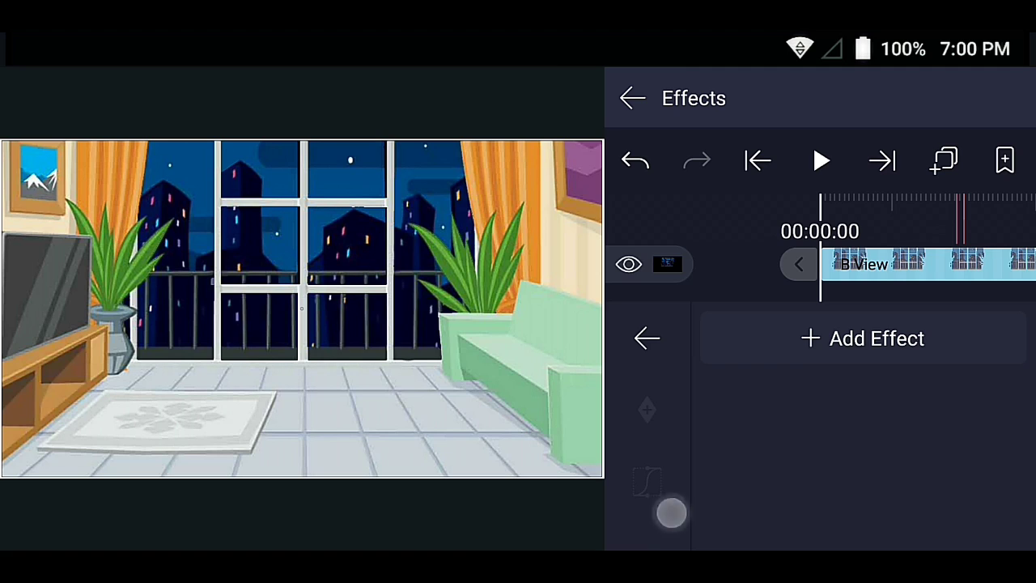
click(674, 520)
click(657, 489)
click(882, 160)
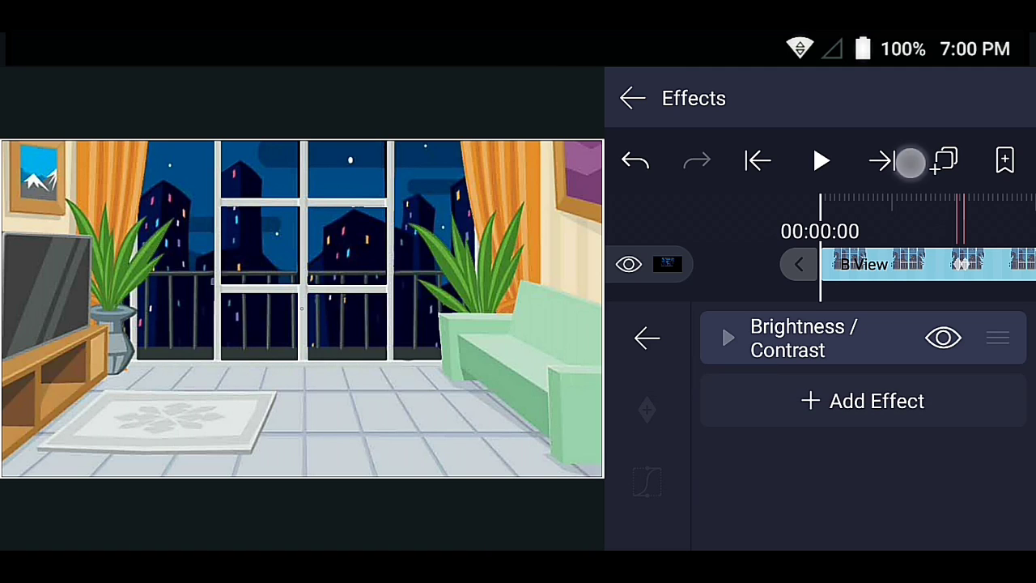
click(849, 351)
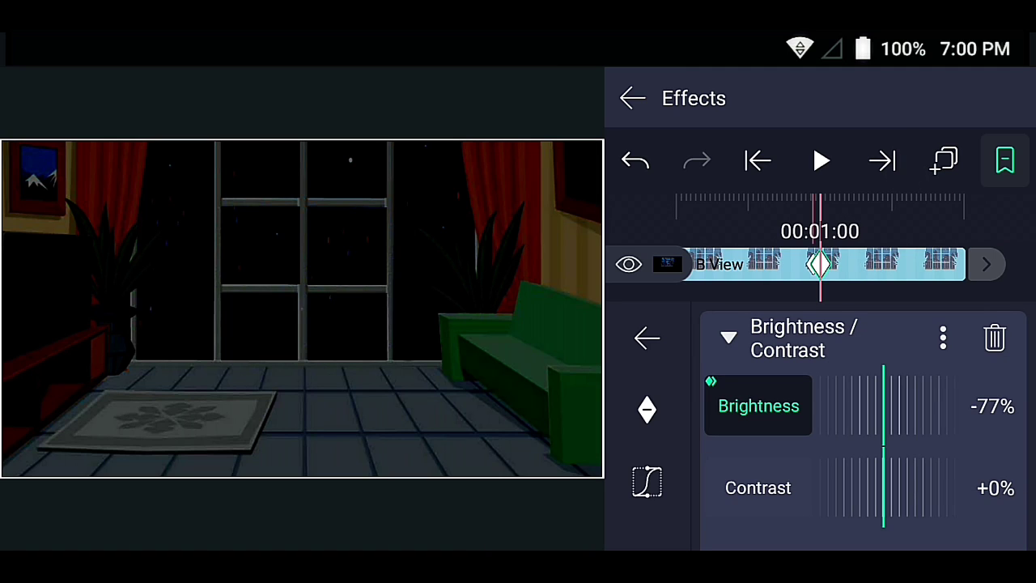
click(662, 408)
drag(899, 401, 930, 397)
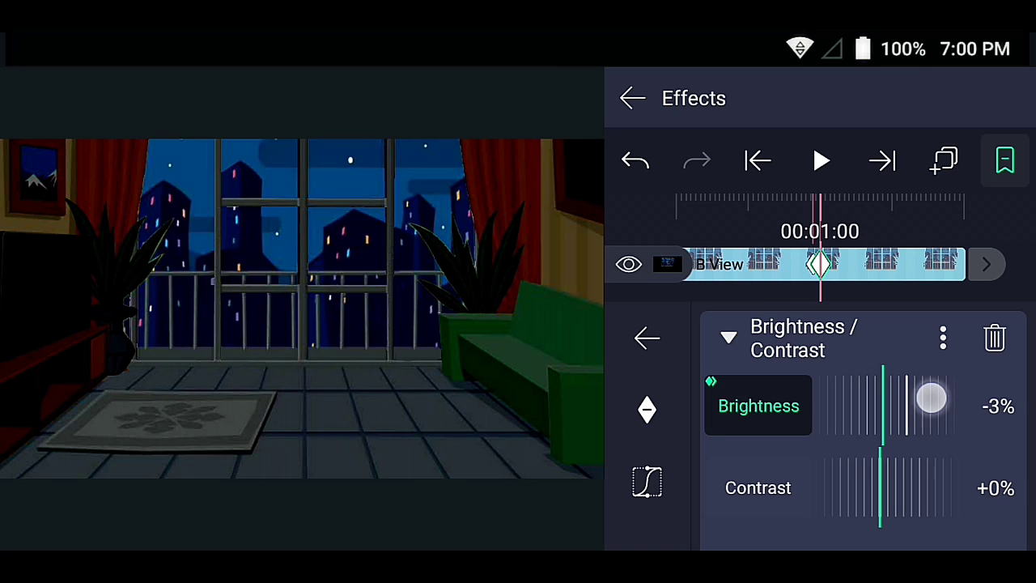
mouse_move(917, 283)
mouse_down()
mouse_move(960, 294)
mouse_move(918, 300)
mouse_move(918, 290)
mouse_up()
Play the scene twice from the start, then scrub back to about 00:01:33
key(Escape)
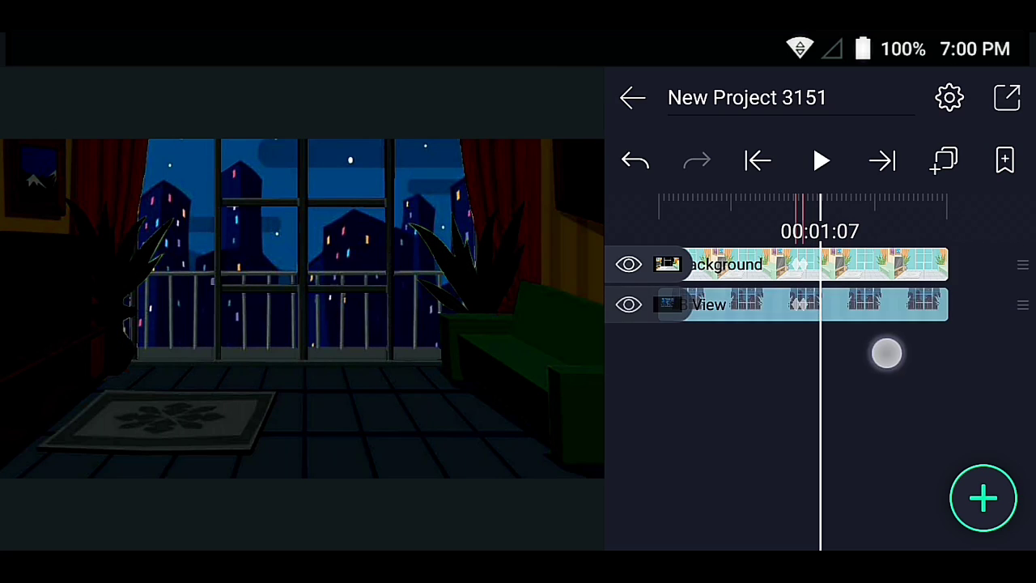
click(757, 160)
click(821, 160)
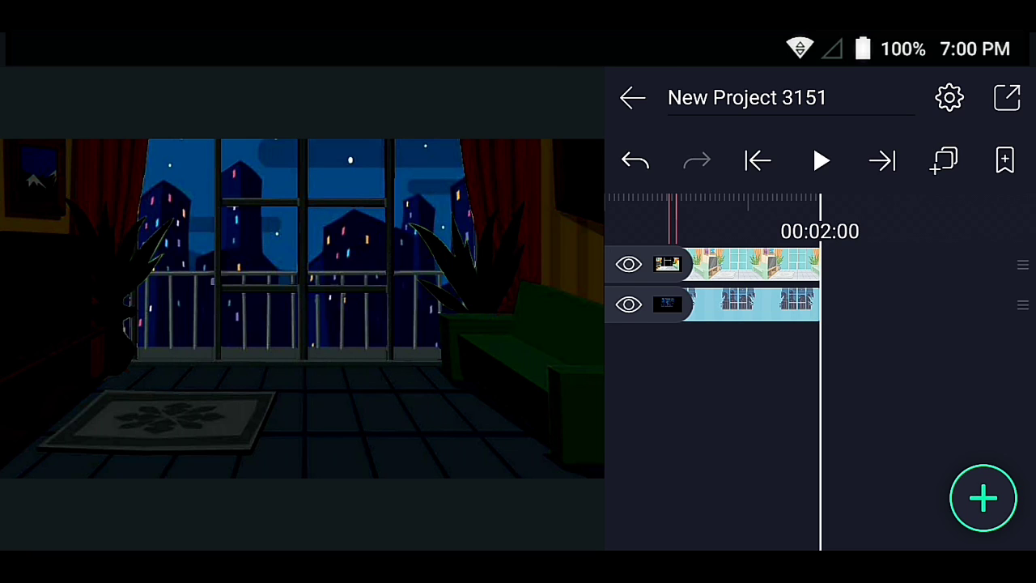
click(820, 160)
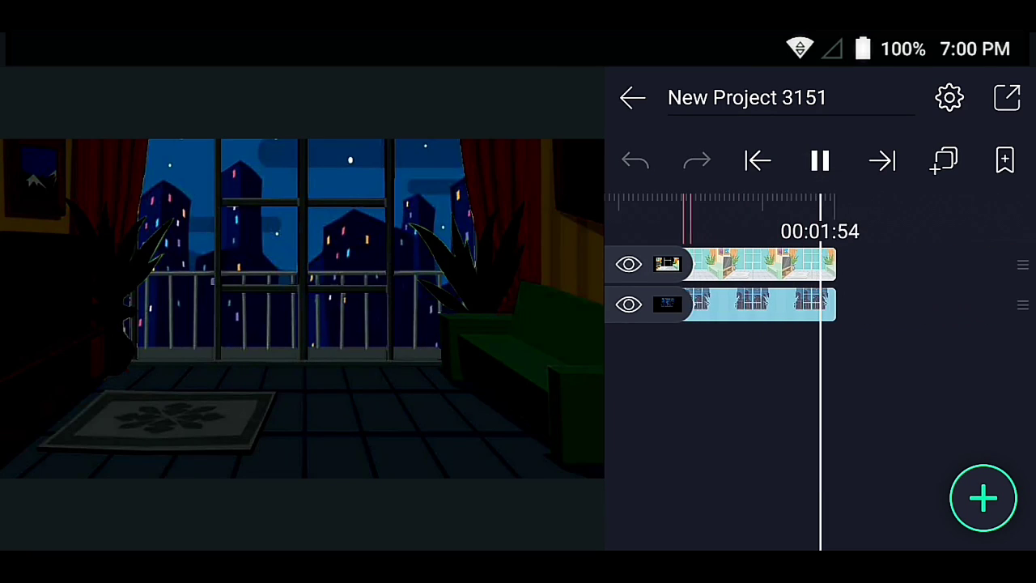
drag(879, 362, 938, 364)
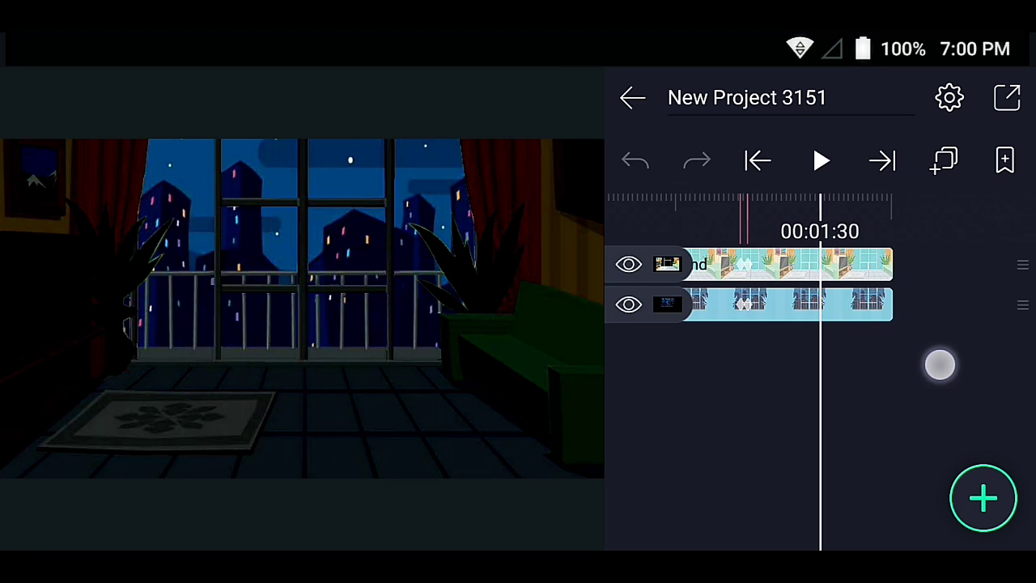
mouse_move(876, 369)
mouse_down()
mouse_move(863, 375)
mouse_move(845, 362)
mouse_move(855, 366)
mouse_up()
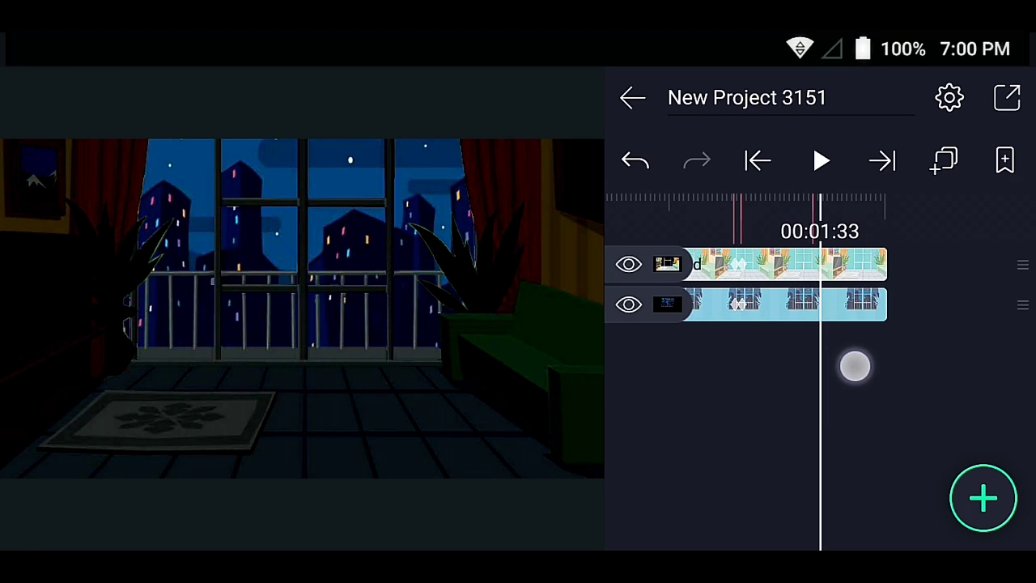
Add a Background brightness keyframe at 00:01:33 set back to +0%
click(874, 260)
click(961, 507)
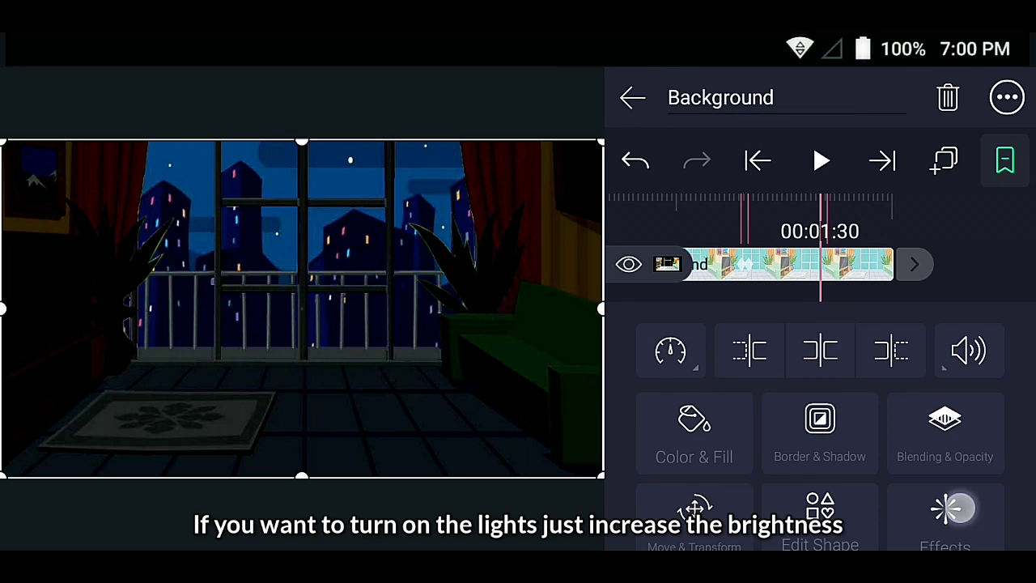
click(853, 338)
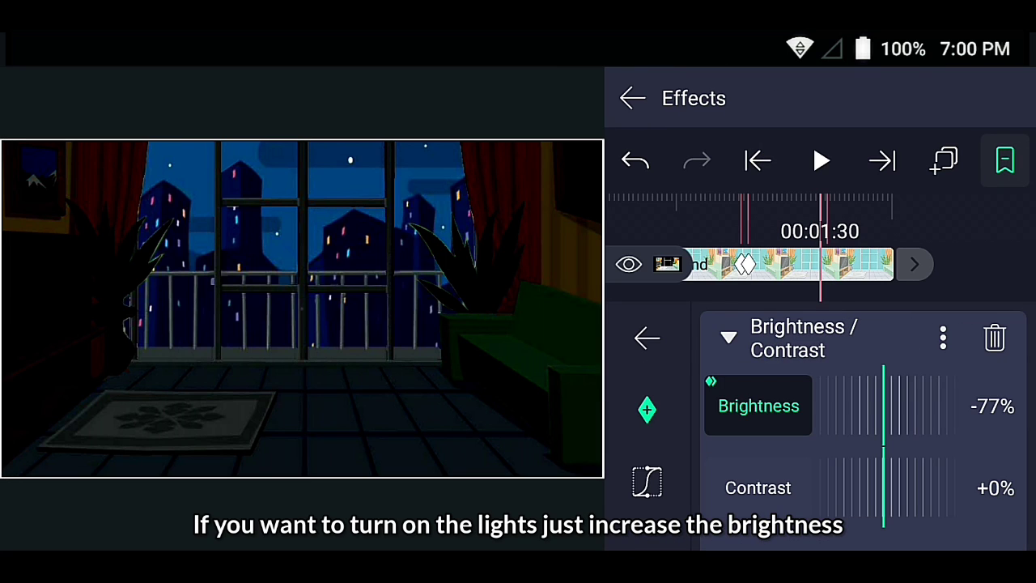
mouse_move(821, 435)
mouse_down()
mouse_move(838, 406)
mouse_move(823, 460)
mouse_move(952, 405)
mouse_move(825, 443)
mouse_move(833, 453)
mouse_move(741, 488)
mouse_up()
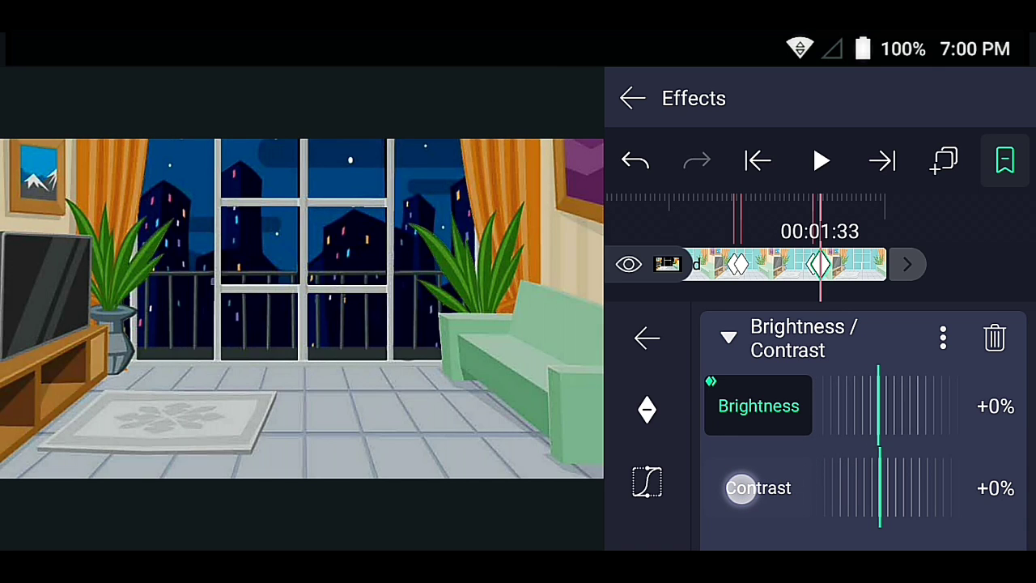
Play the room's darkening and relighting from 00:00:00
drag(902, 335, 906, 351)
click(824, 159)
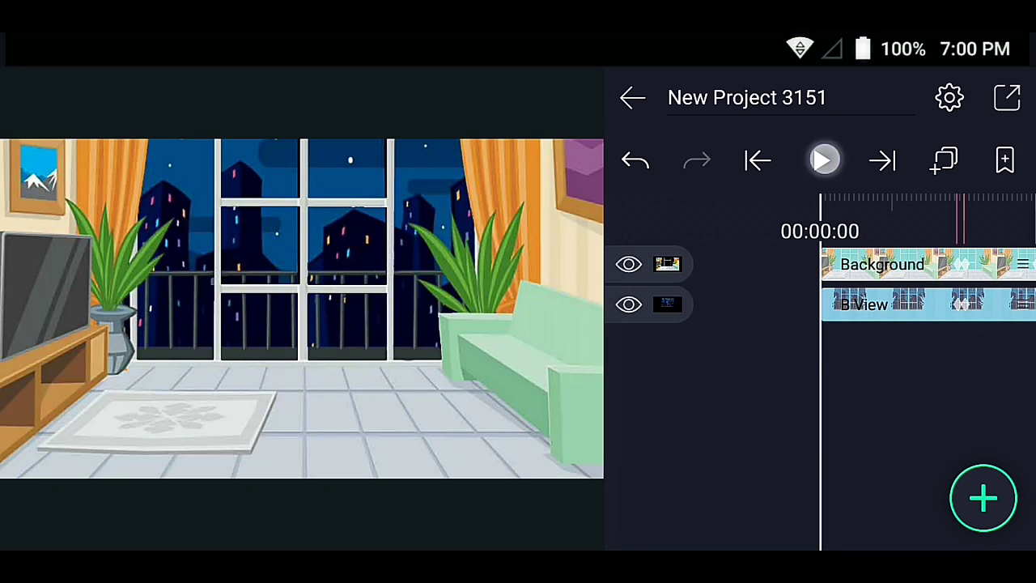